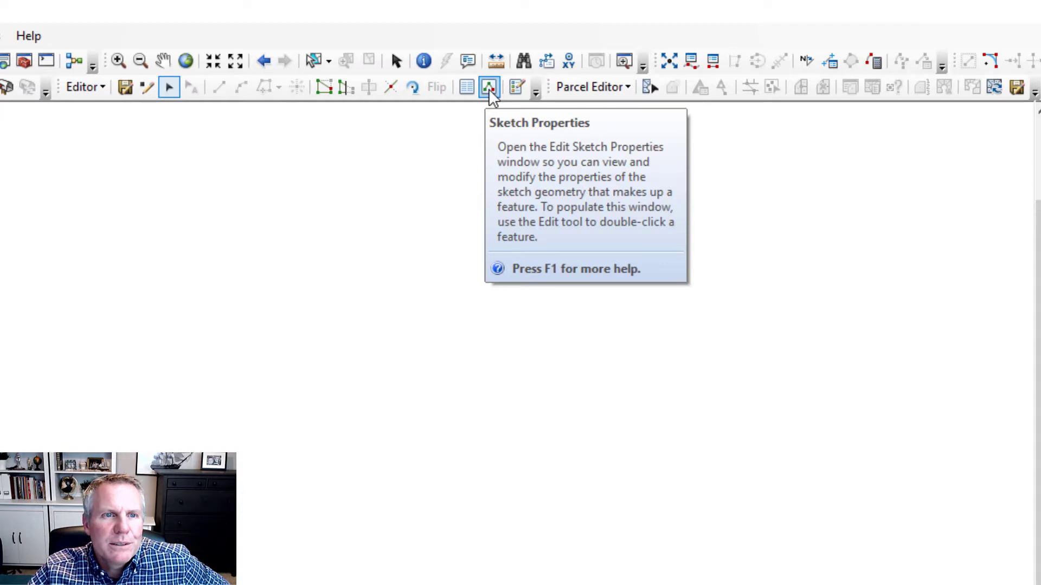
# - With the Sketch Properties vertex list open, sketch a twelve-vertex BuilderLines line
pyautogui.click(488, 86)
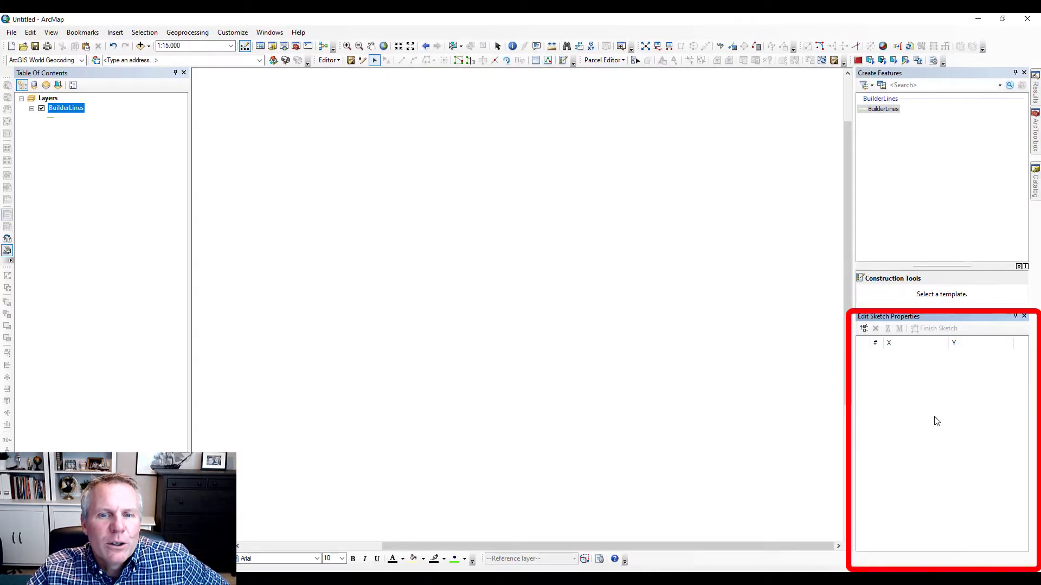
pyautogui.click(883, 109)
pyautogui.click(334, 373)
pyautogui.click(342, 327)
pyautogui.click(397, 280)
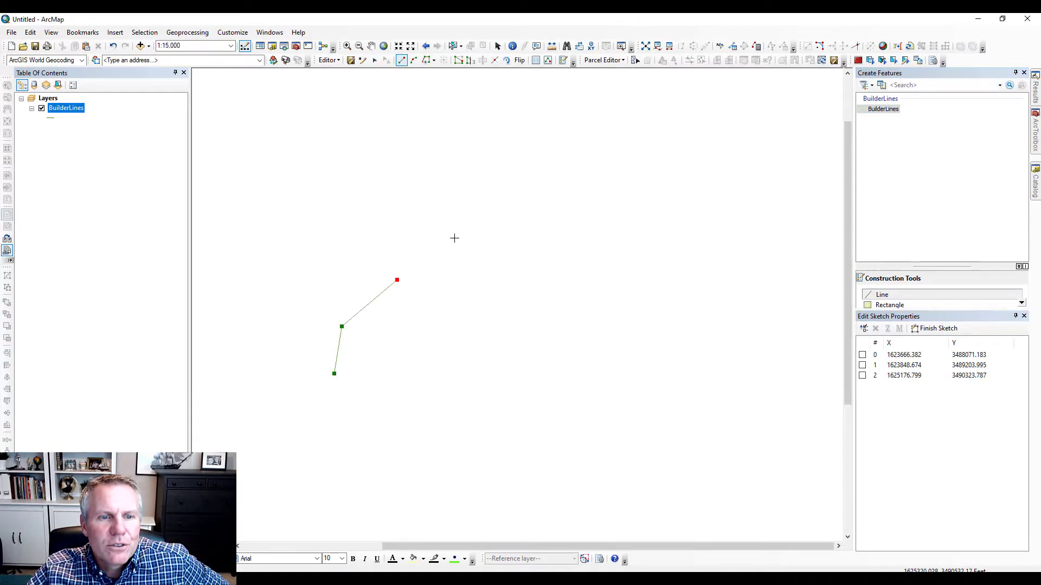
pyautogui.click(490, 207)
pyautogui.click(562, 214)
pyautogui.click(626, 265)
pyautogui.click(674, 344)
pyautogui.click(660, 405)
pyautogui.click(550, 397)
pyautogui.click(505, 451)
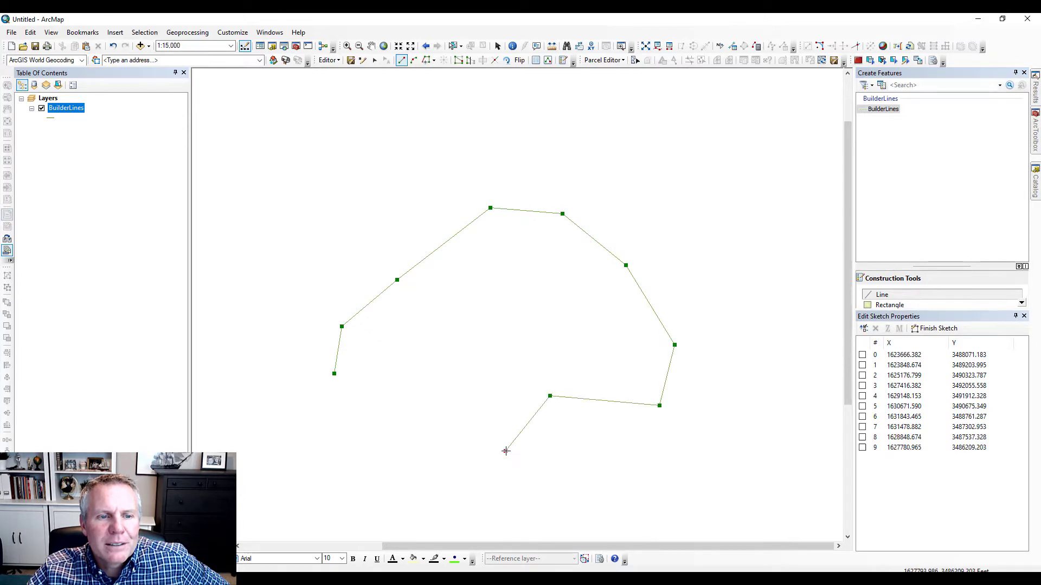
pyautogui.click(616, 479)
pyautogui.click(729, 478)
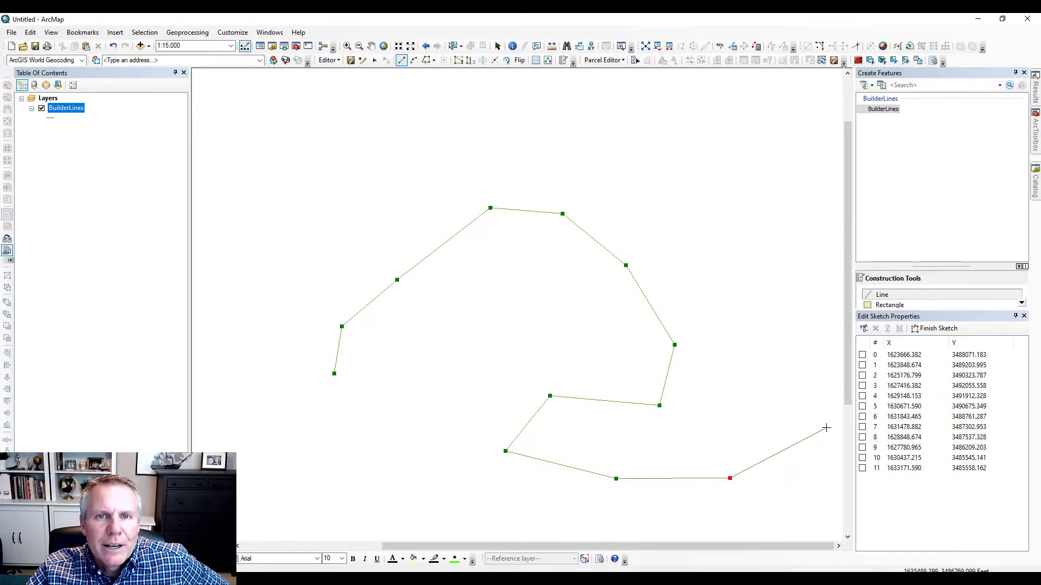
# - Delete vertices 0–3 from the line sketch's vertex list
pyautogui.click(862, 354)
pyautogui.click(862, 365)
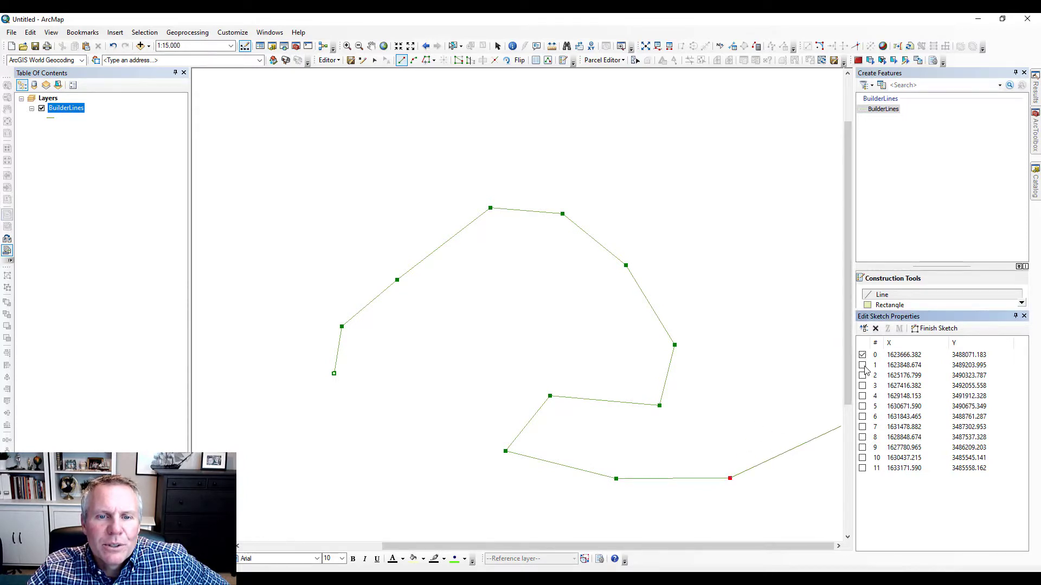
pyautogui.click(862, 375)
pyautogui.click(862, 386)
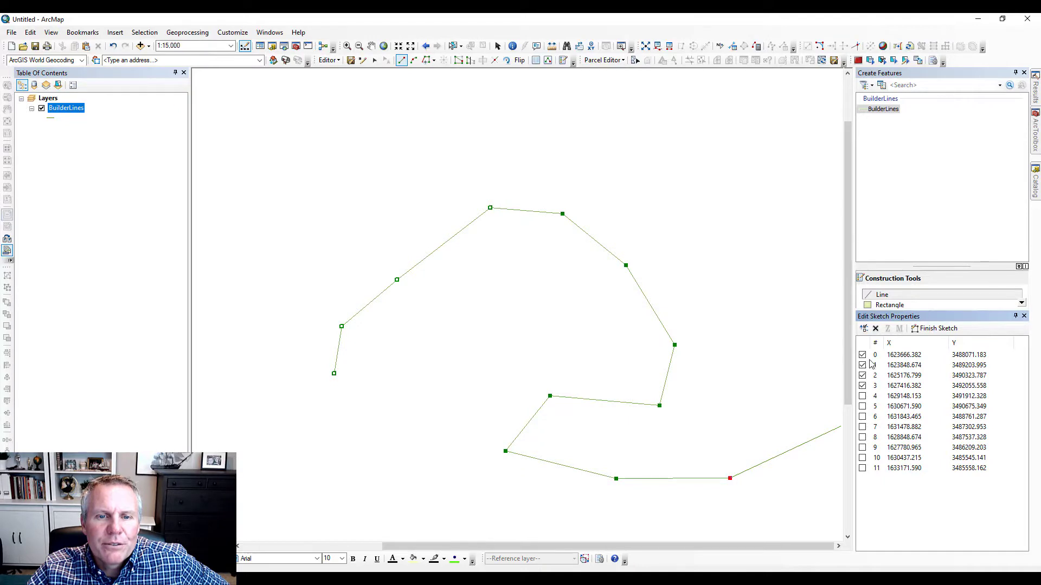
pyautogui.click(875, 329)
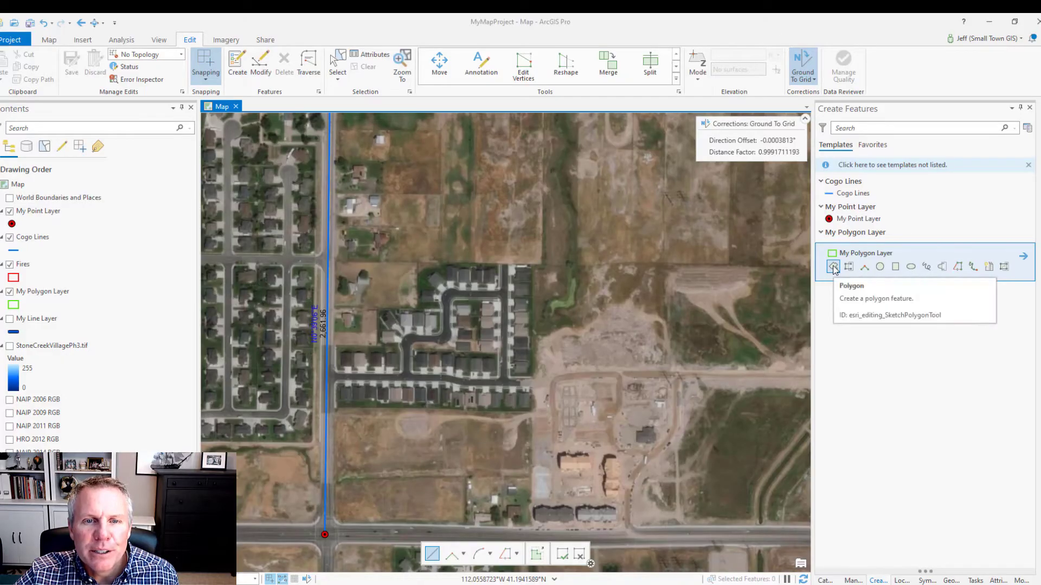
# - Start a My Polygon Layer polygon with its first vertex at the road intersection
pyautogui.click(834, 267)
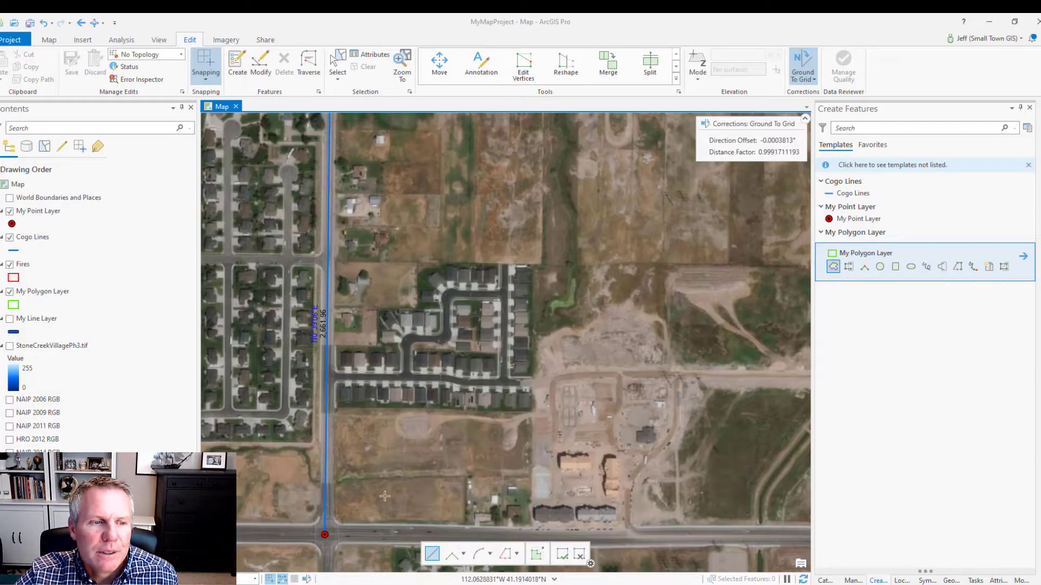
pyautogui.click(324, 535)
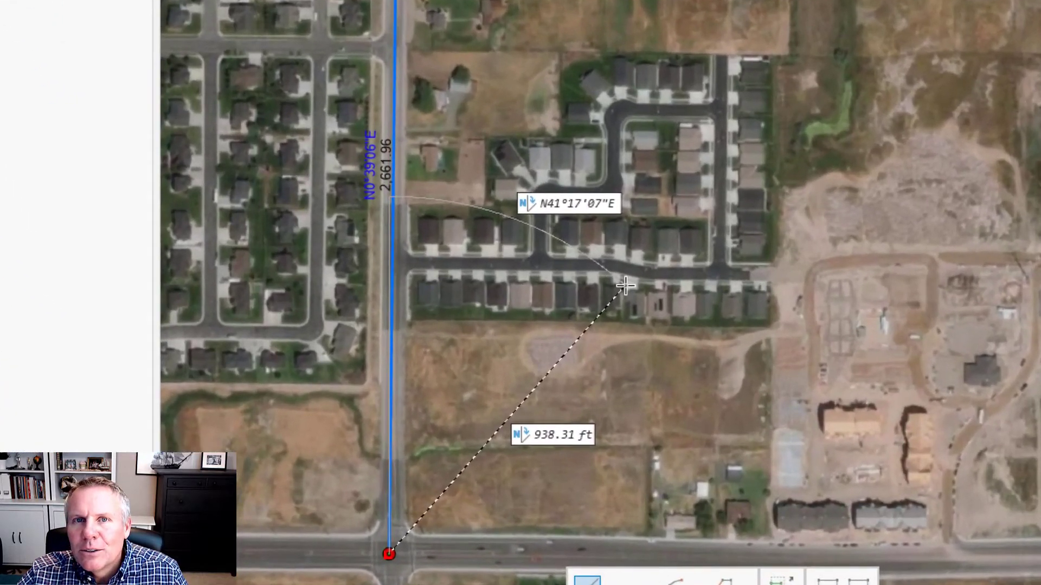
# - Add a 1099.87 ft edge at bearing N0°39'06"E (entered as 0.3906-1)
pyautogui.press('Tab')
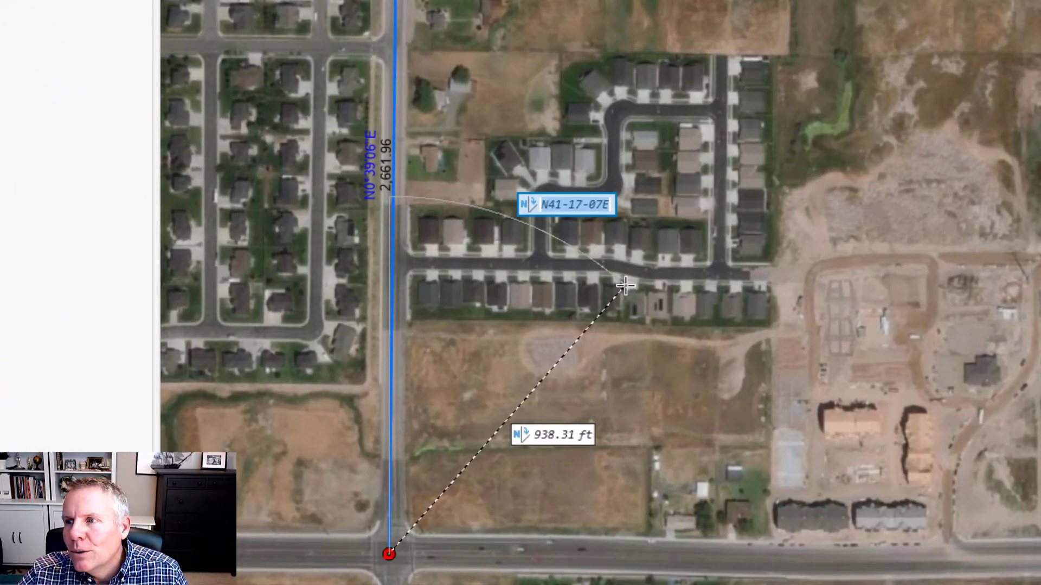
pyautogui.write('0.39')
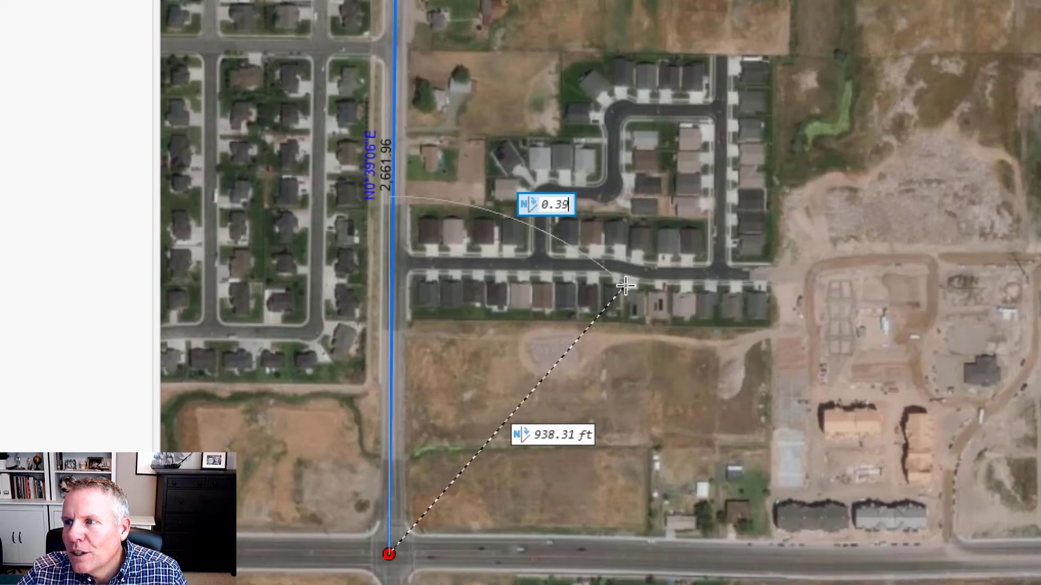
pyautogui.write('06-1')
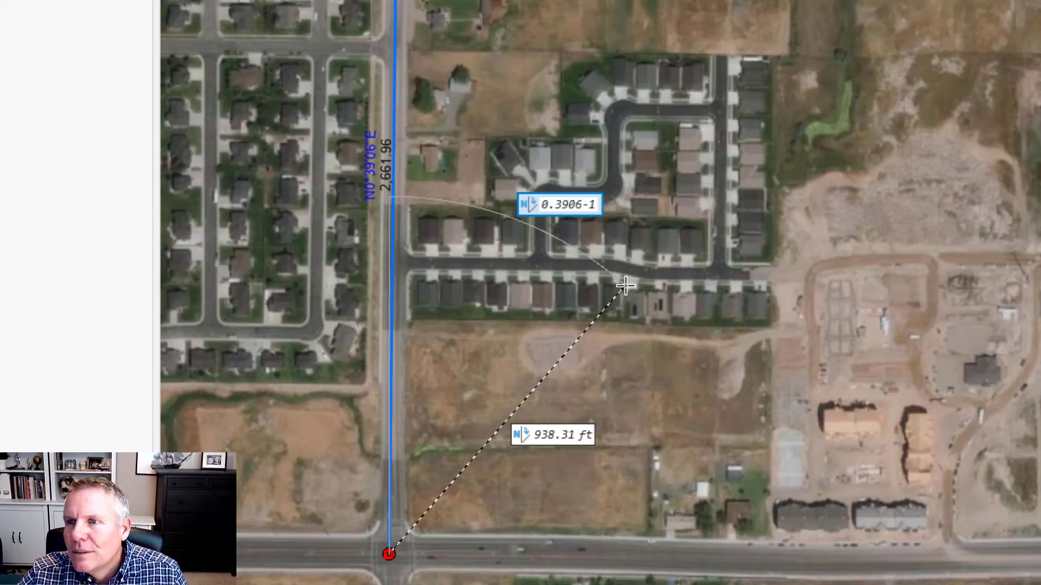
pyautogui.press('Tab')
pyautogui.write('1099.8')
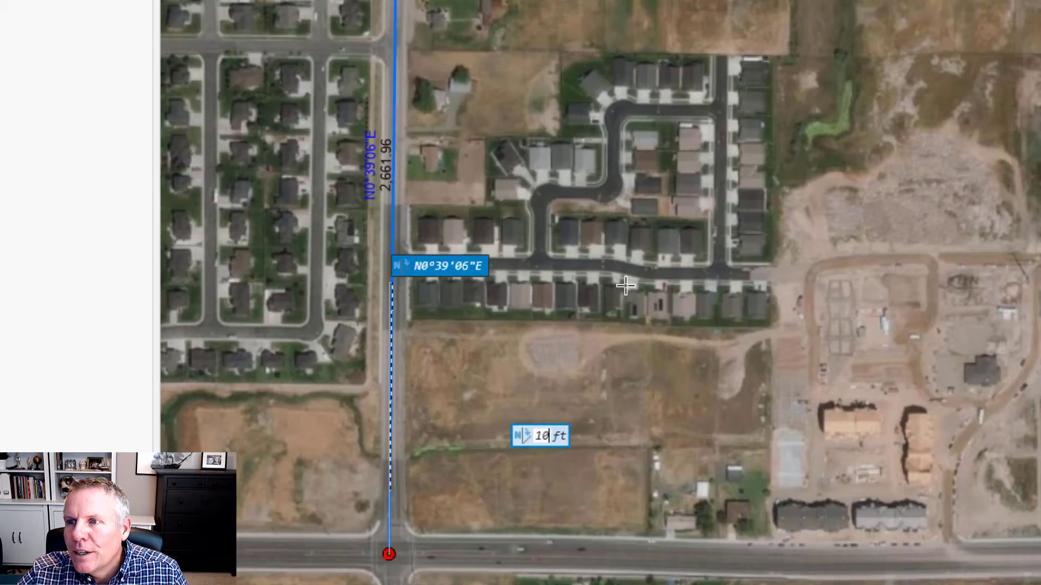
pyautogui.write('7')
pyautogui.press('Return')
# - Add a 240 ft edge at bearing S89°20'54"E (entered as 89.2054-2)
pyautogui.press('Tab')
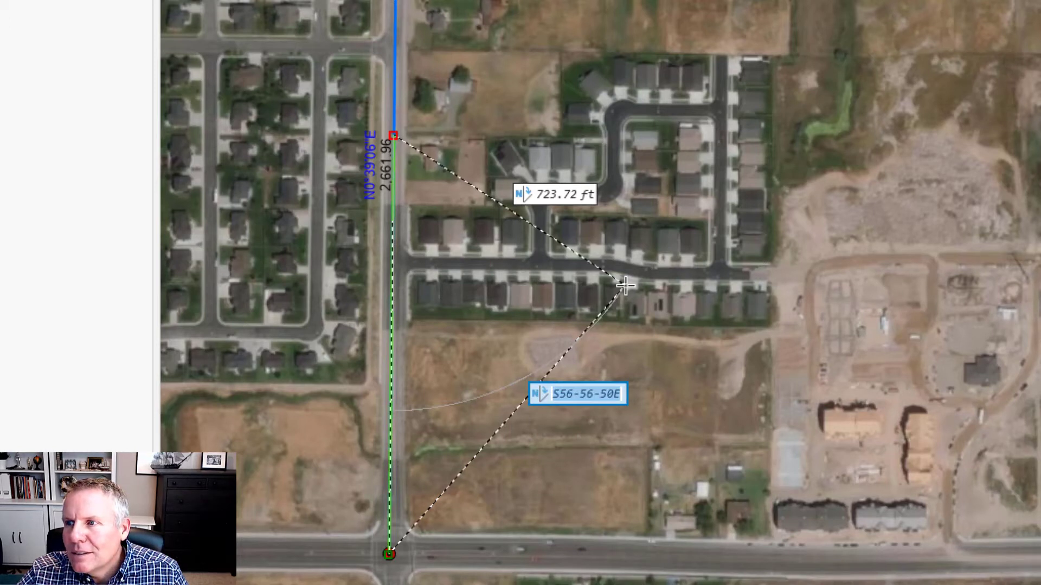
pyautogui.write('89.2054-2')
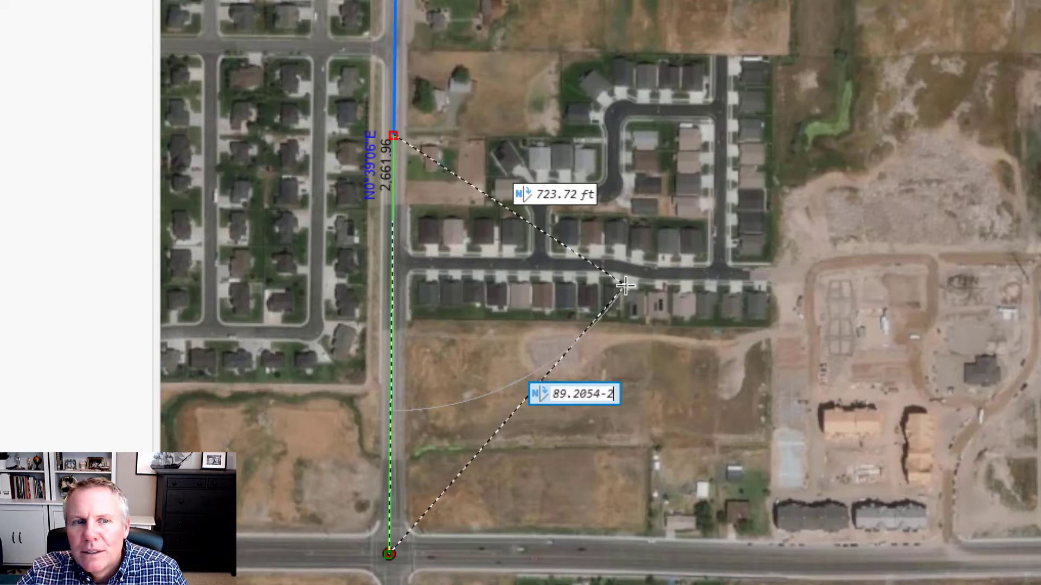
pyautogui.press('Tab')
pyautogui.write('240')
pyautogui.press('Return')
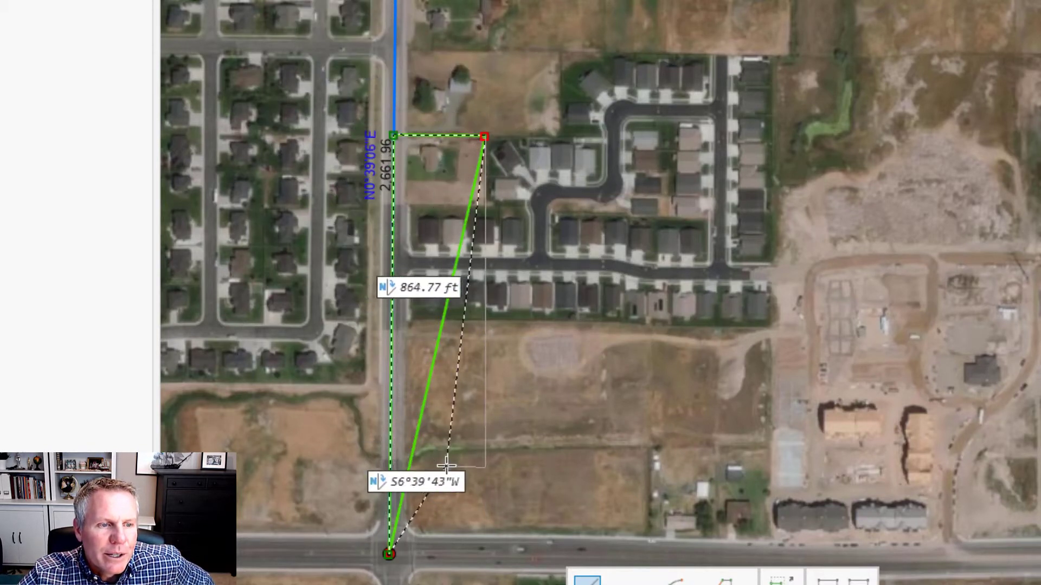
# - Snap the closing edge back onto the starting vertex, then dismiss the vertex menu
pyautogui.click(389, 553)
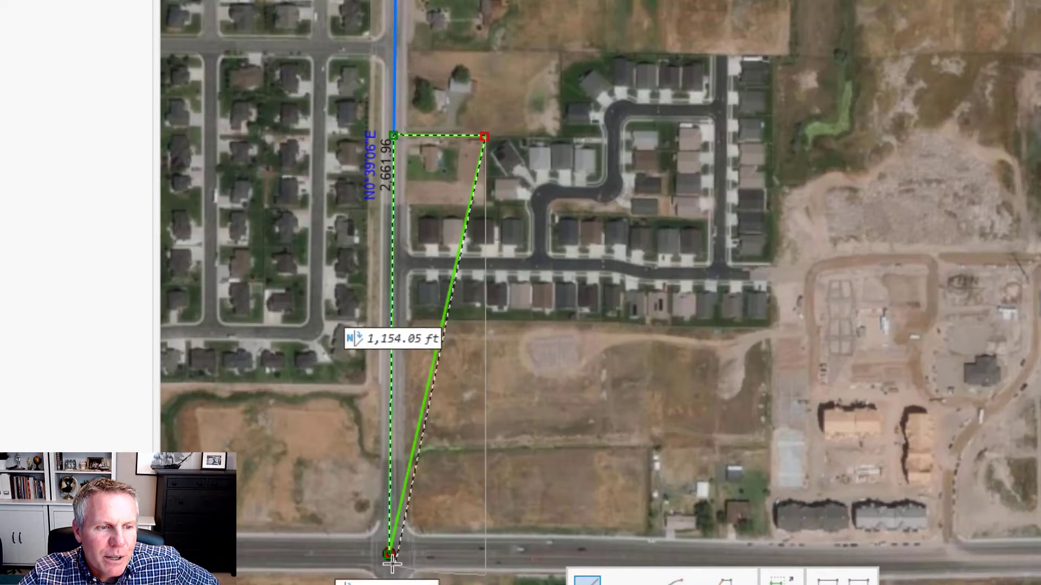
pyautogui.doubleClick(388, 553)
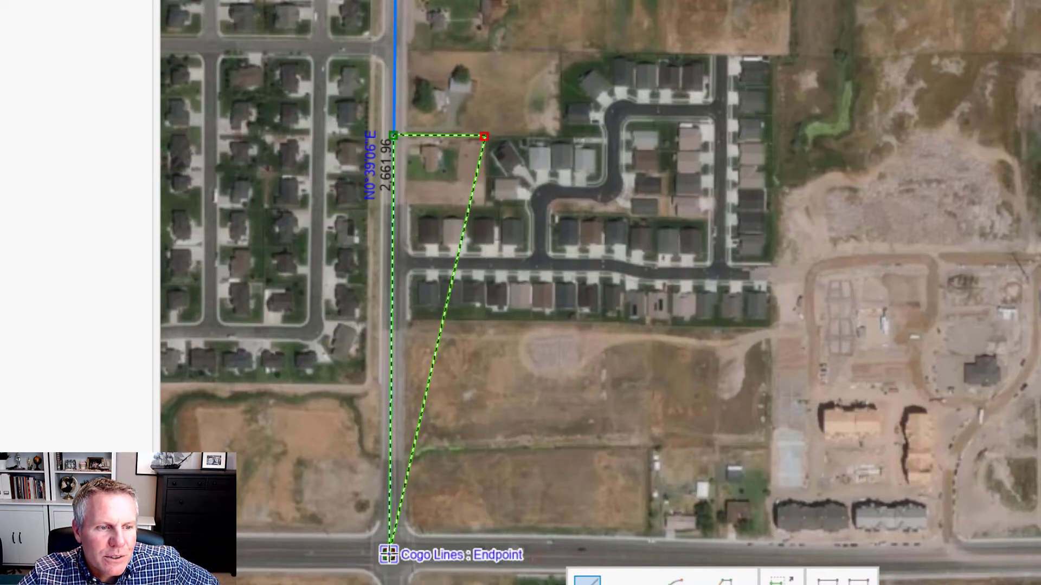
pyautogui.rightClick(388, 553)
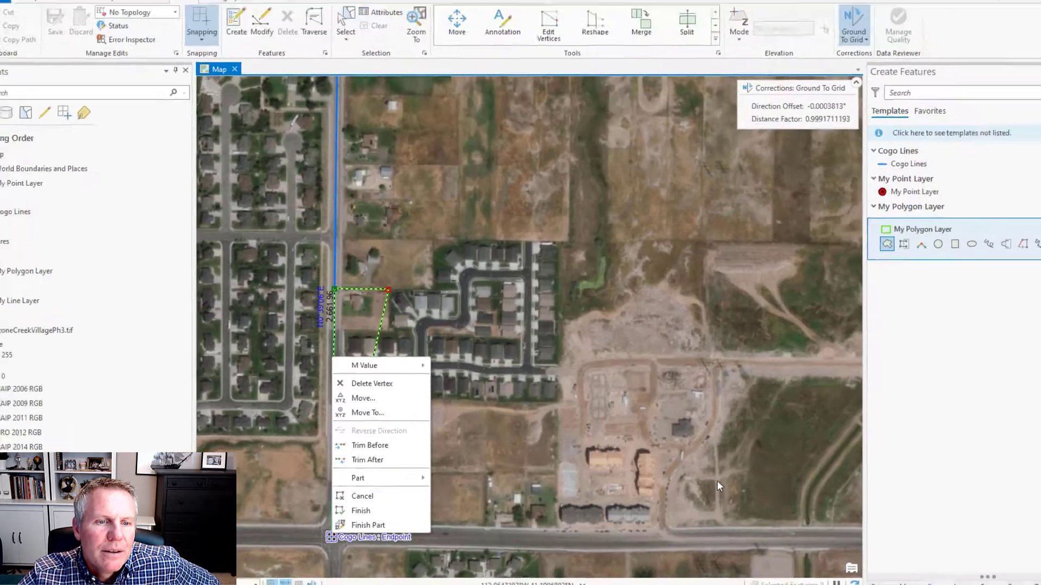
pyautogui.press('Escape')
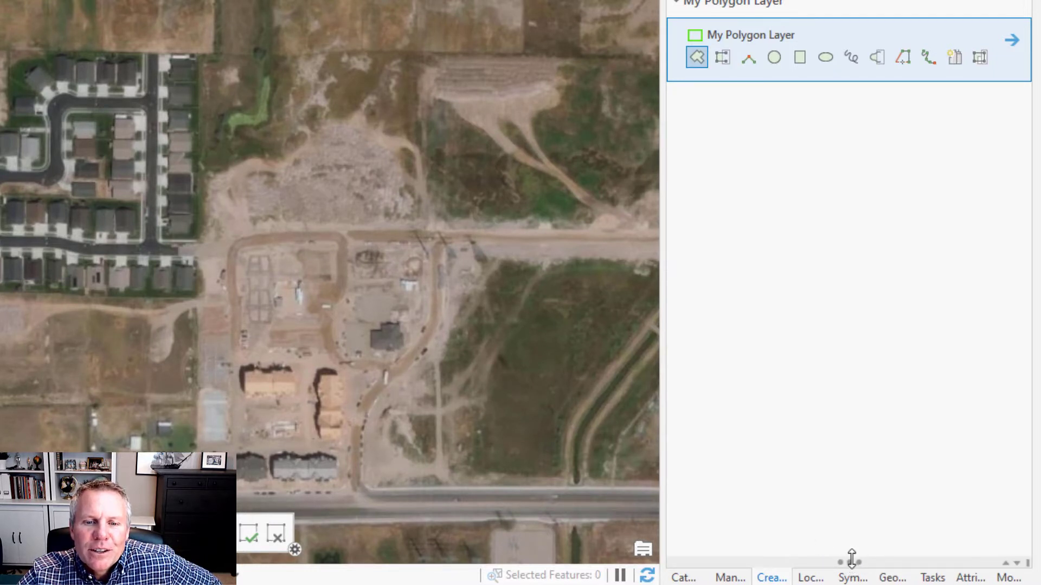
# - Reveal the vertex coordinate table, flash vertex 1, and pan the map to vertex 2
pyautogui.moveTo(850, 562); pyautogui.dragTo(845, 251)
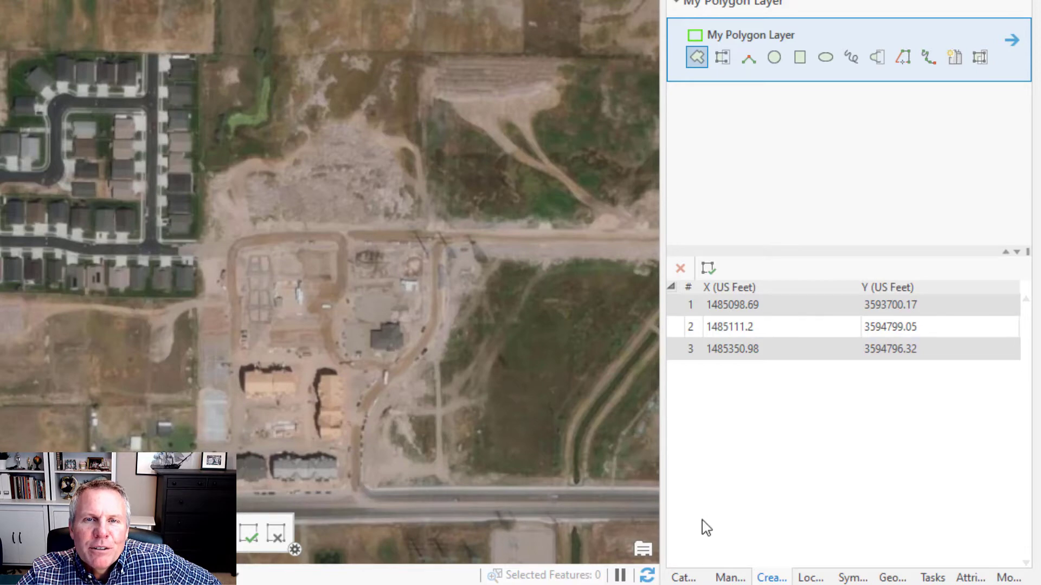
pyautogui.click(682, 307)
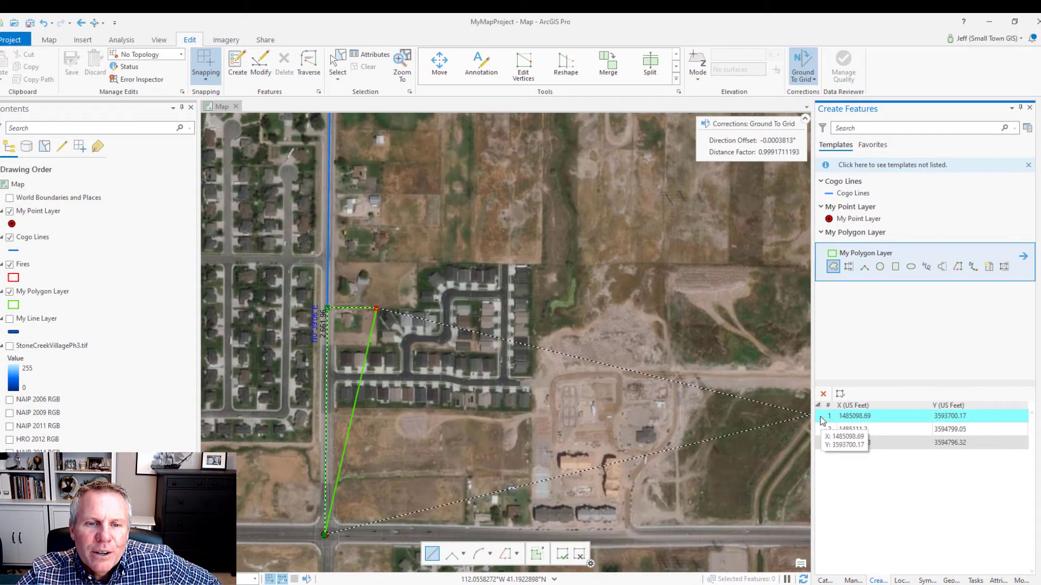
pyautogui.rightClick(822, 420)
pyautogui.click(850, 452)
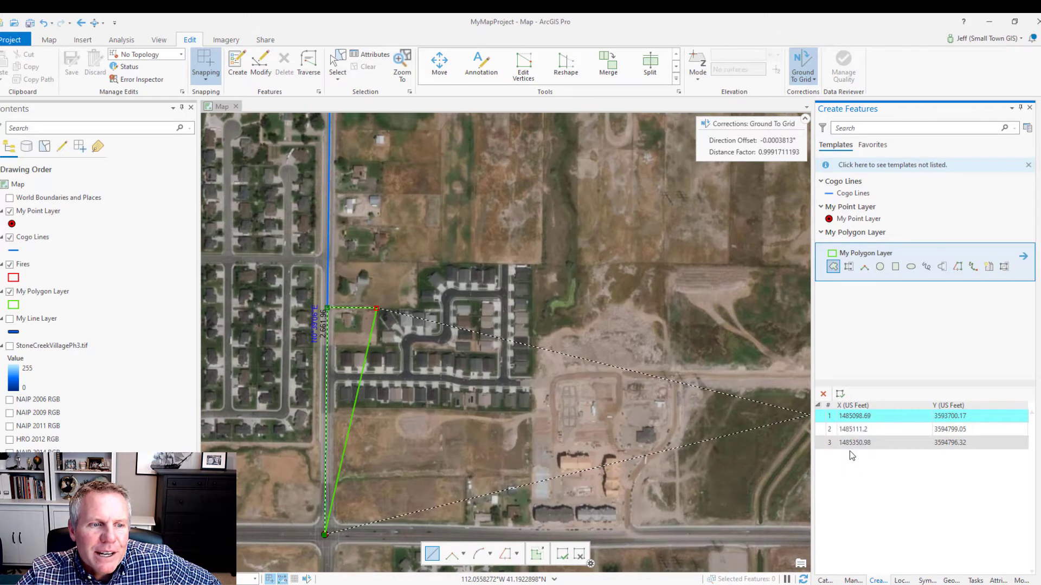
pyautogui.rightClick(821, 433)
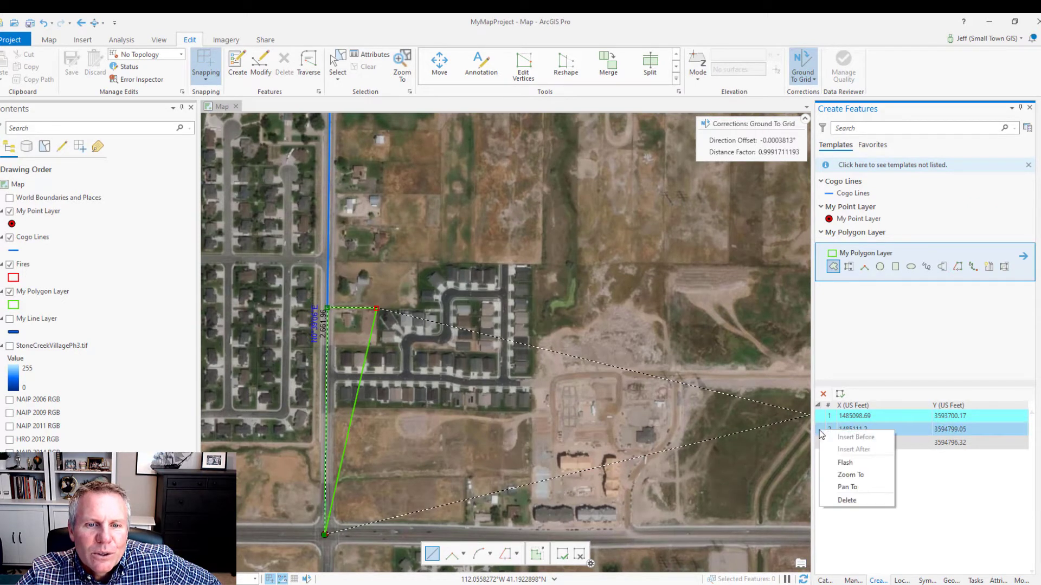
pyautogui.click(848, 488)
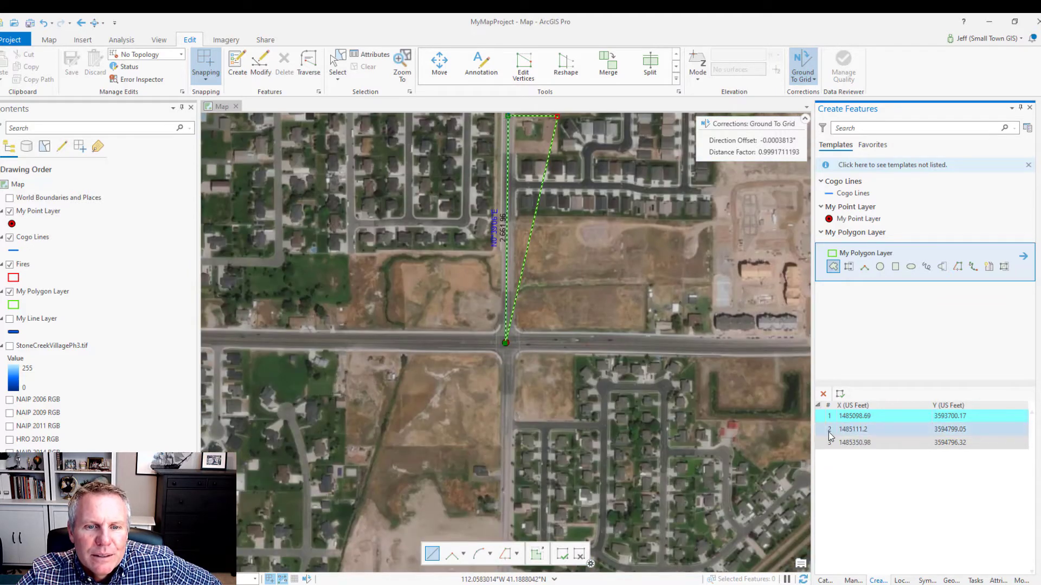
# - Delete vertices 1 and 2 from the vertex table, leaving only vertex 3
pyautogui.rightClick(821, 413)
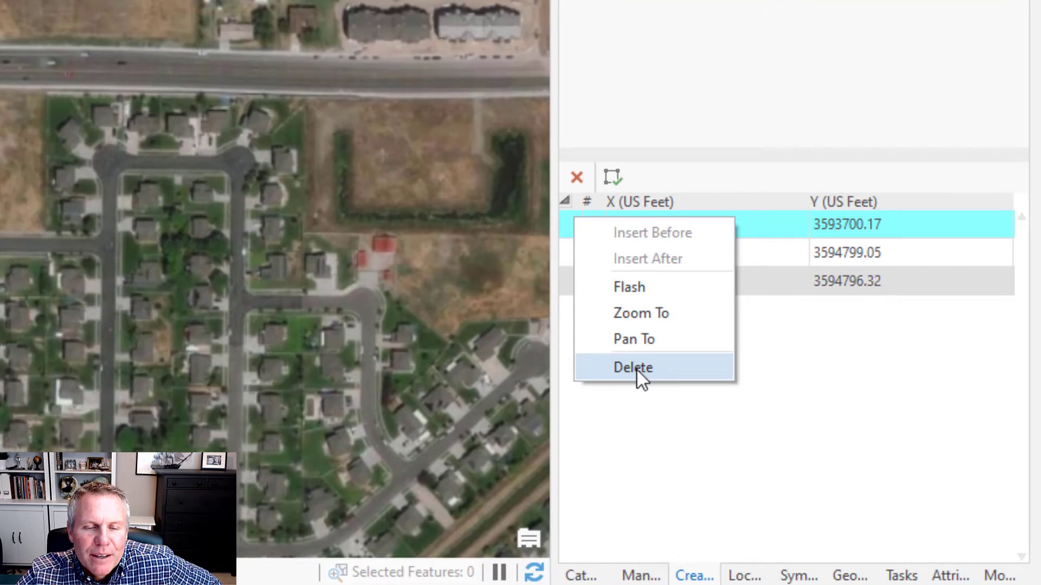
pyautogui.click(649, 419)
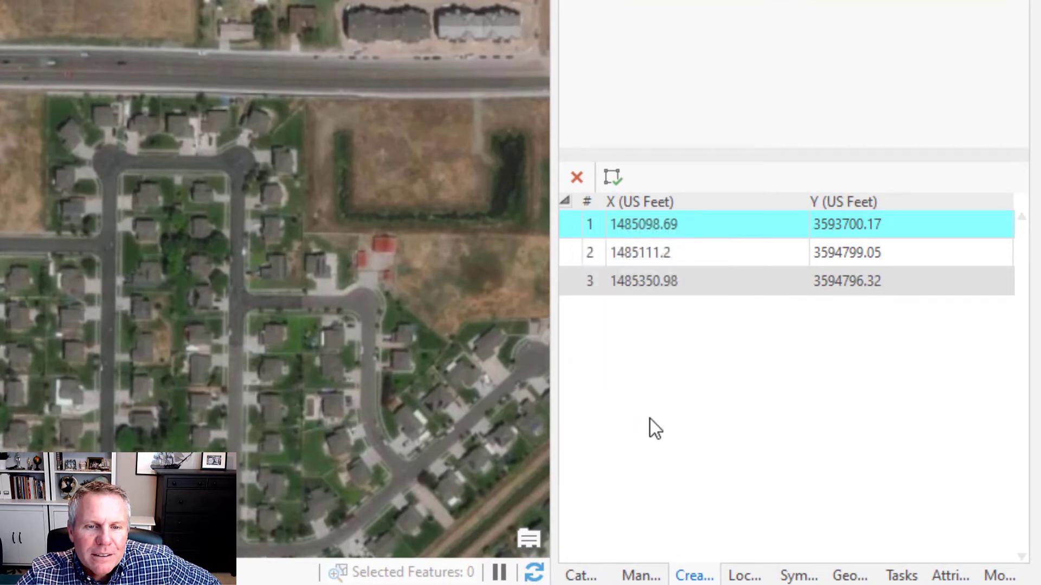
pyautogui.keyDown('ctrl'); pyautogui.click(572, 250); pyautogui.keyUp('ctrl')
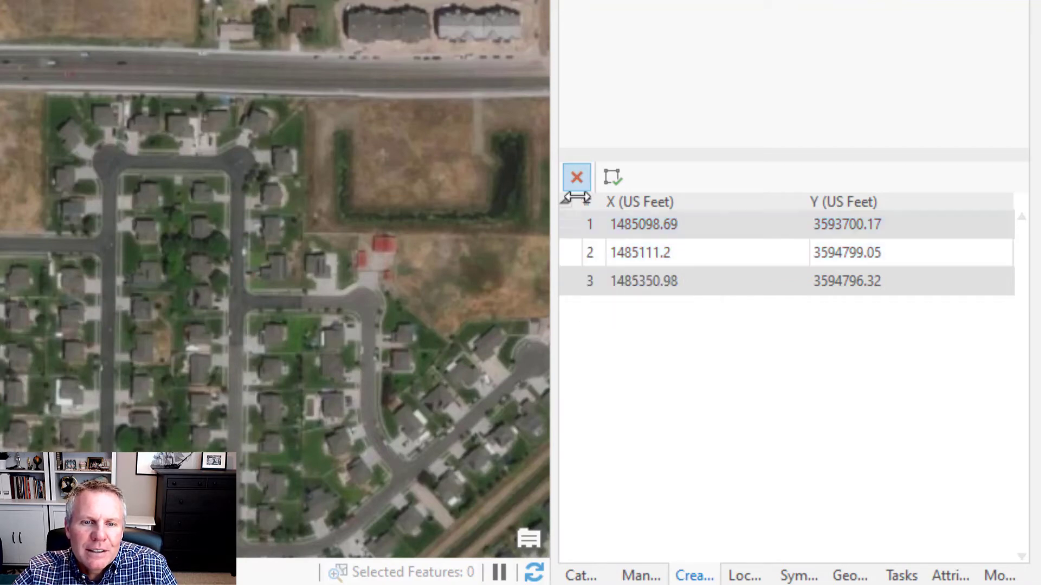
pyautogui.click(577, 177)
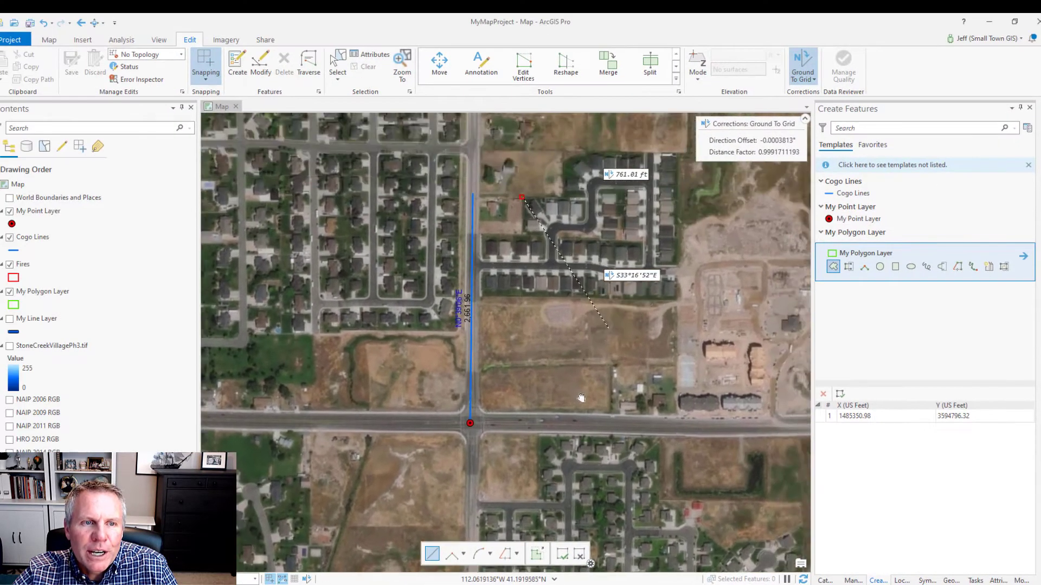
pyautogui.moveTo(581, 397); pyautogui.dragTo(551, 482)
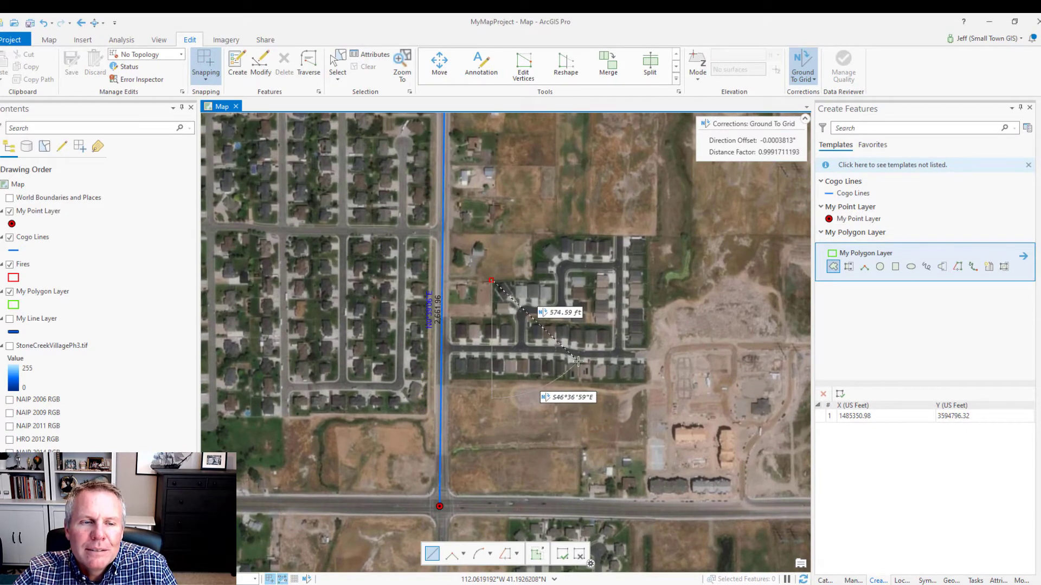